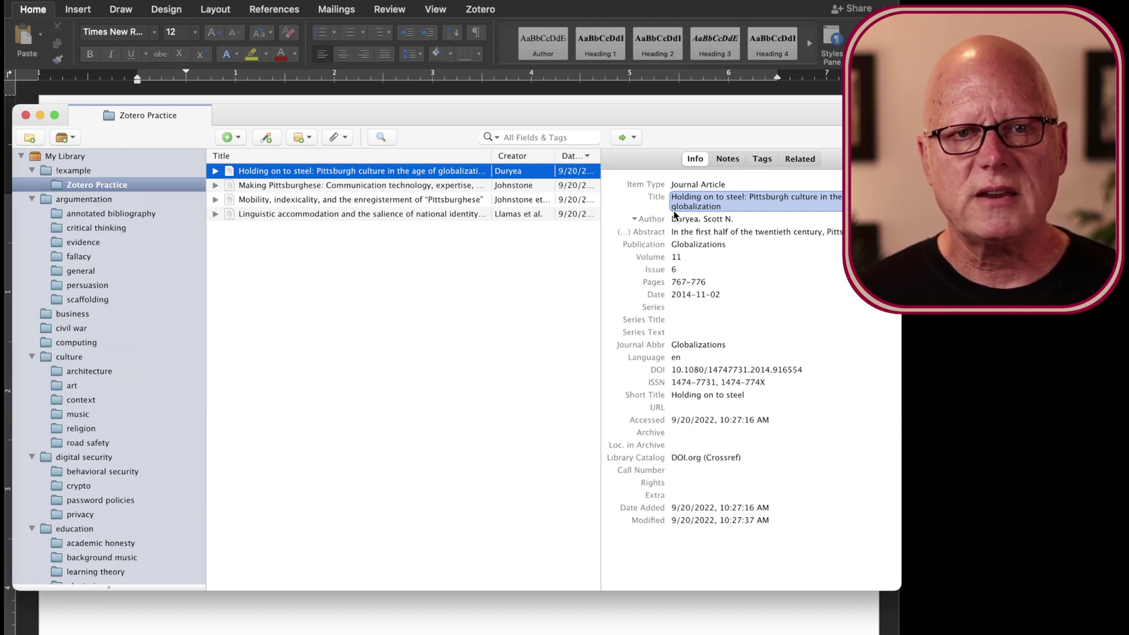
# - Review the bibliographic details of the four journal articles in the Zotero Practice collection
pyautogui.press('Return')
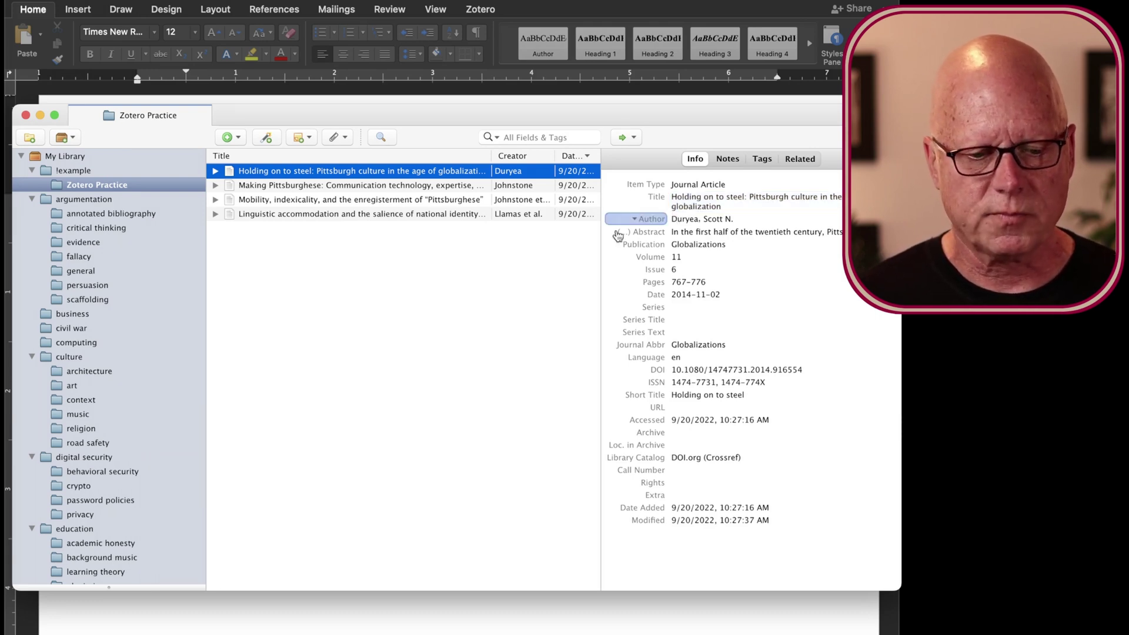
pyautogui.click(309, 186)
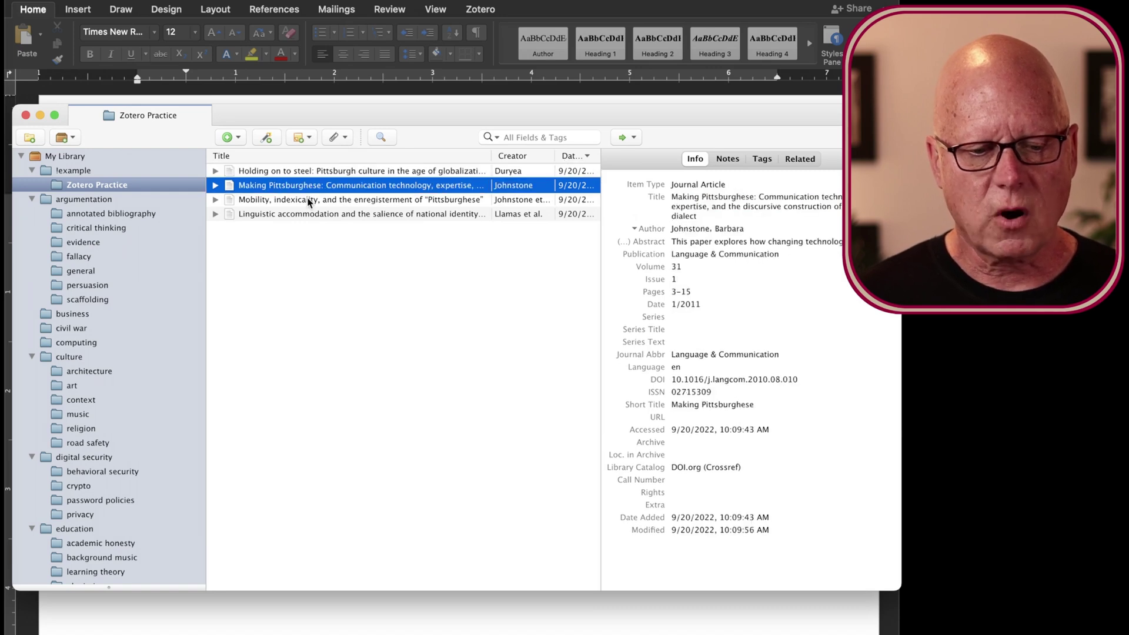
pyautogui.click(308, 201)
pyautogui.click(305, 216)
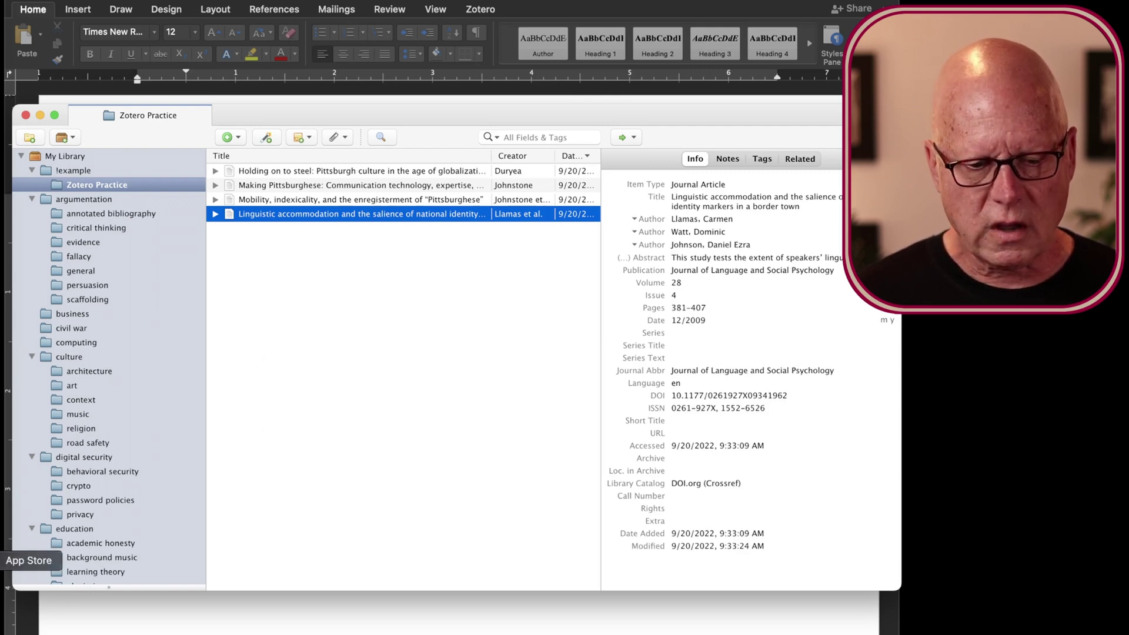
# - Switch to the Word document and start a Zotero citation after "Pittsburghese", using the American Psychological Association (APA) 7th edition style
pyautogui.click(275, 613)
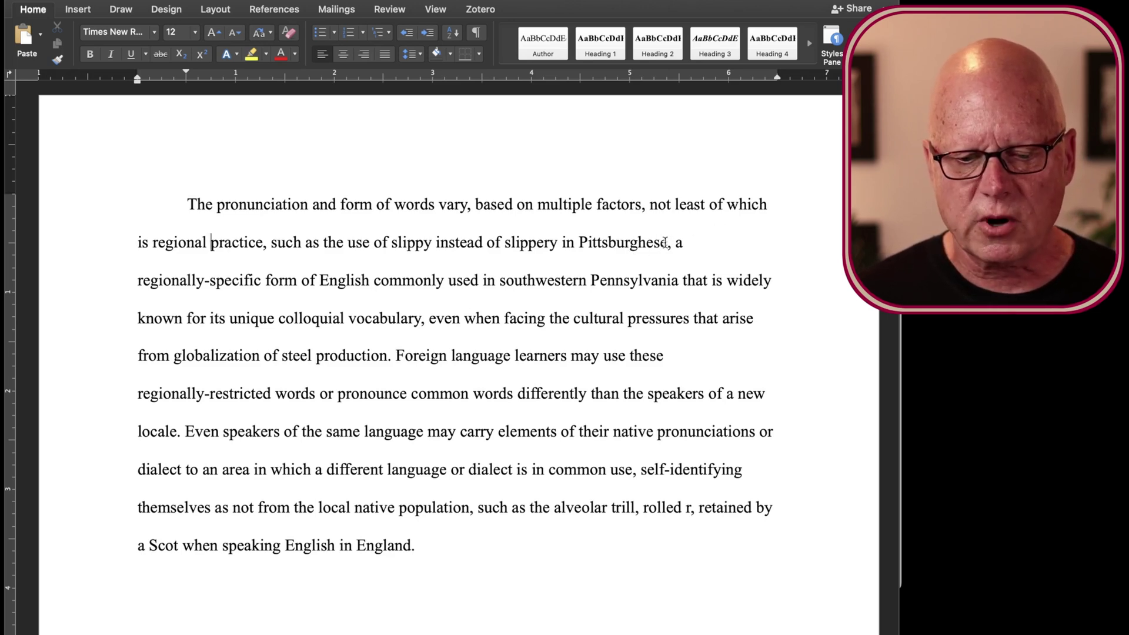
pyautogui.click(664, 242)
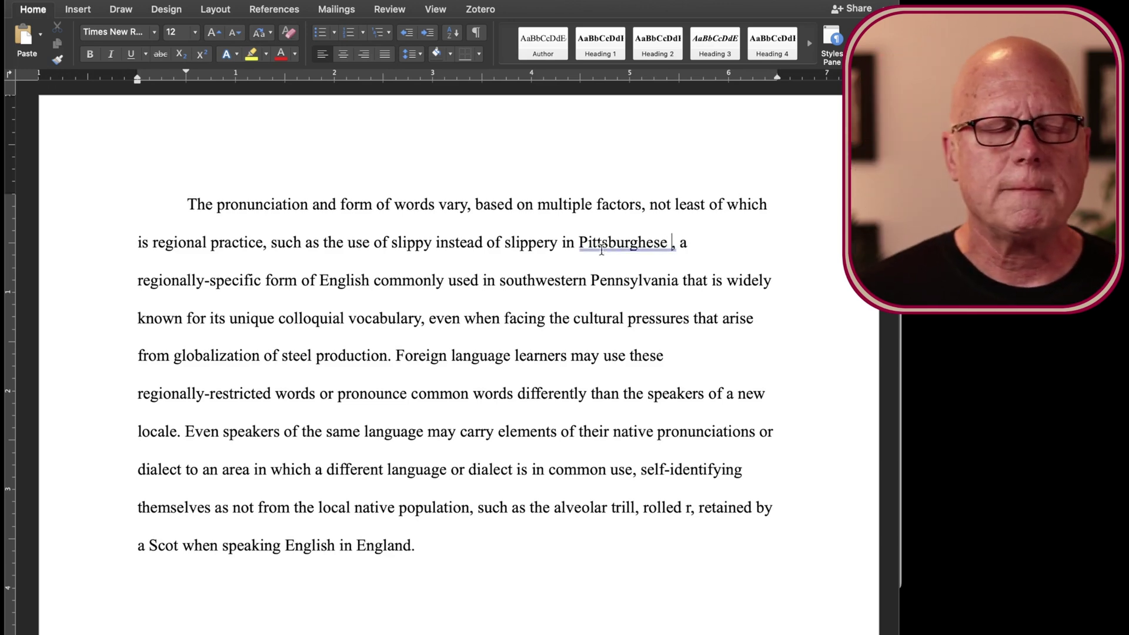
pyautogui.scroll(1, 594, 248)
pyautogui.hscroll(-1, 573, 248)
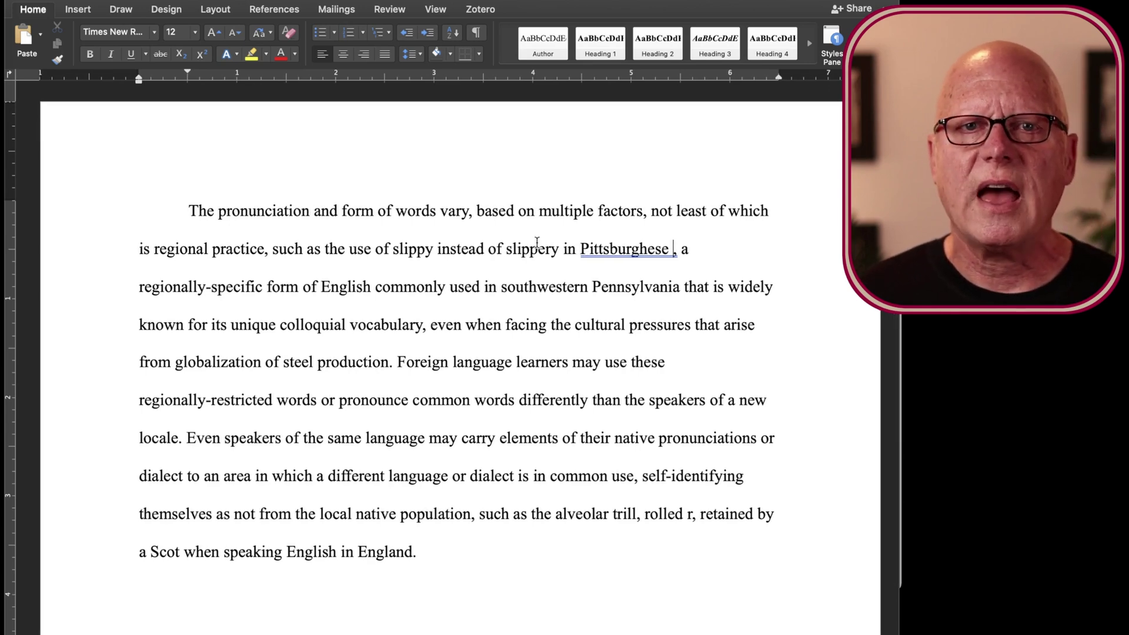
pyautogui.scroll(1, 444, 126)
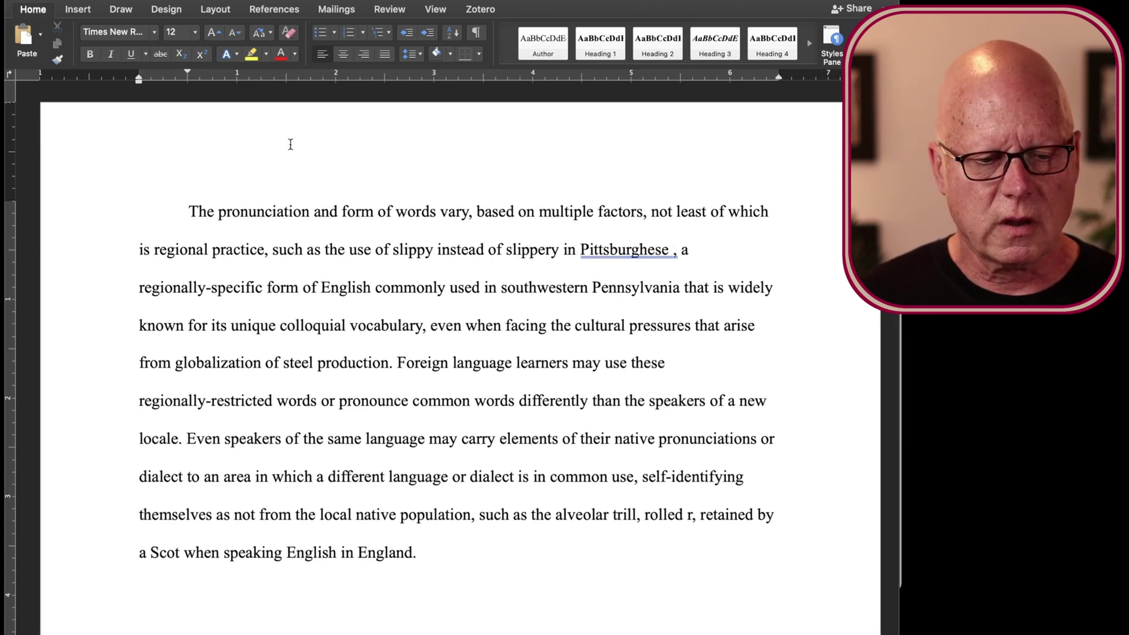
pyautogui.click(493, 11)
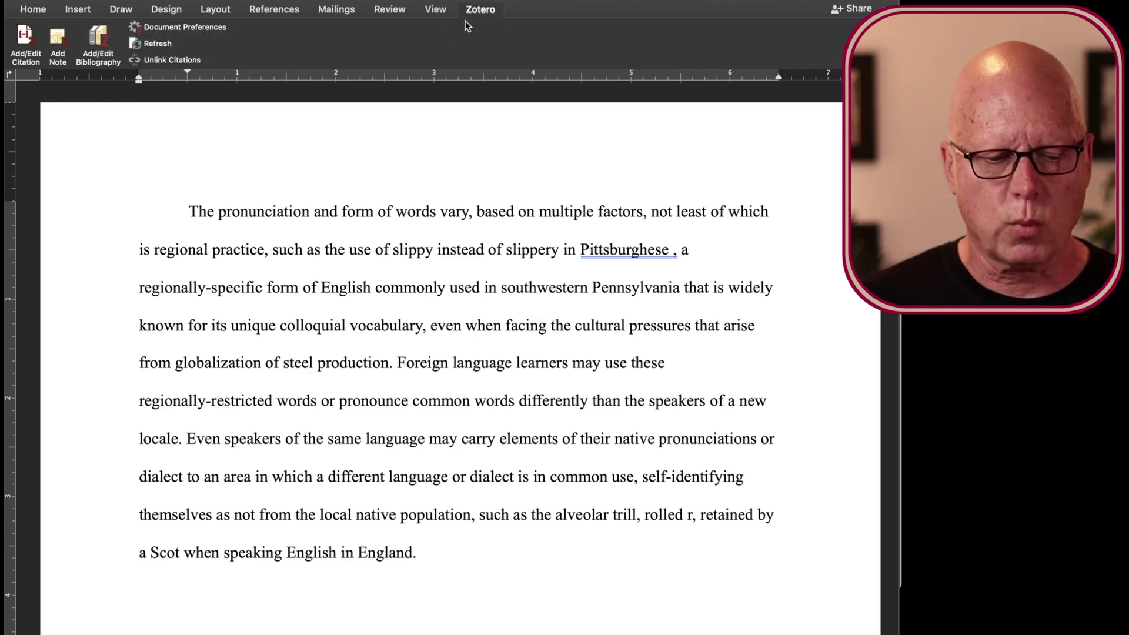
pyautogui.scroll(-1, 141, 88)
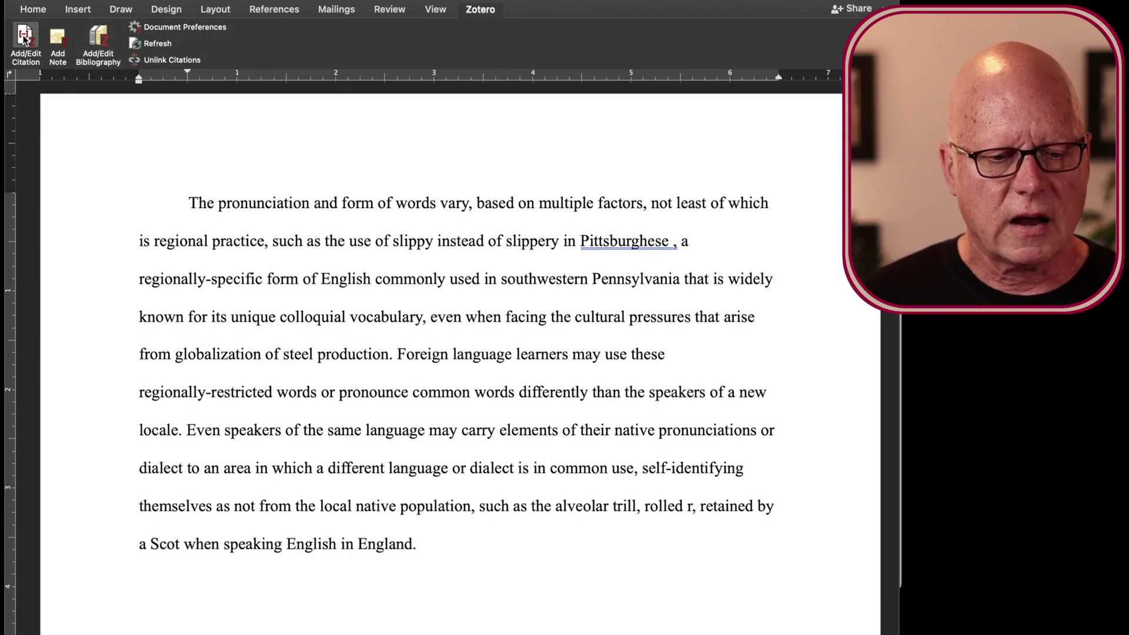
pyautogui.click(24, 38)
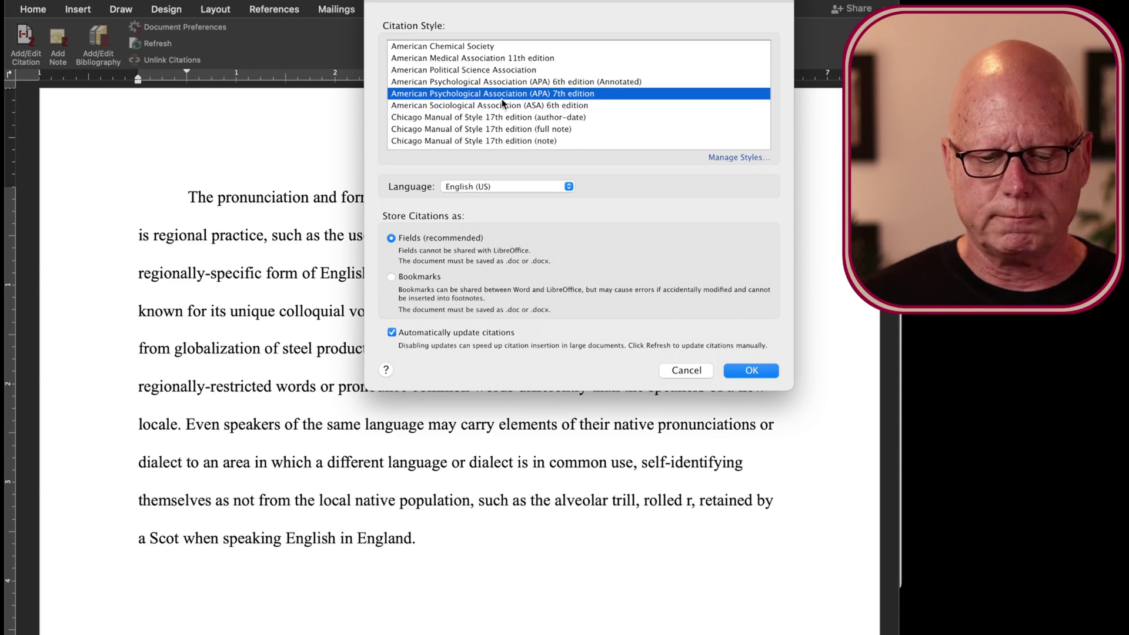
pyautogui.click(751, 370)
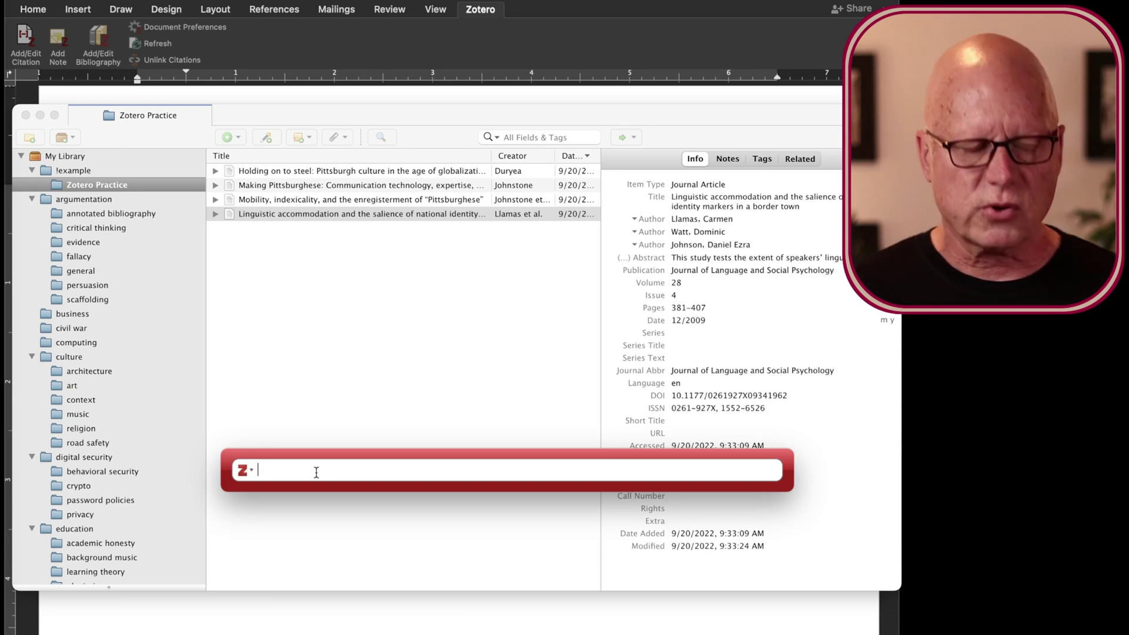
# - Cite the 2006 article "Mobility, indexicality, and the enregisterment of 'Pittsburghese'" at the insertion point and highlight the new citation
pyautogui.write('joh')
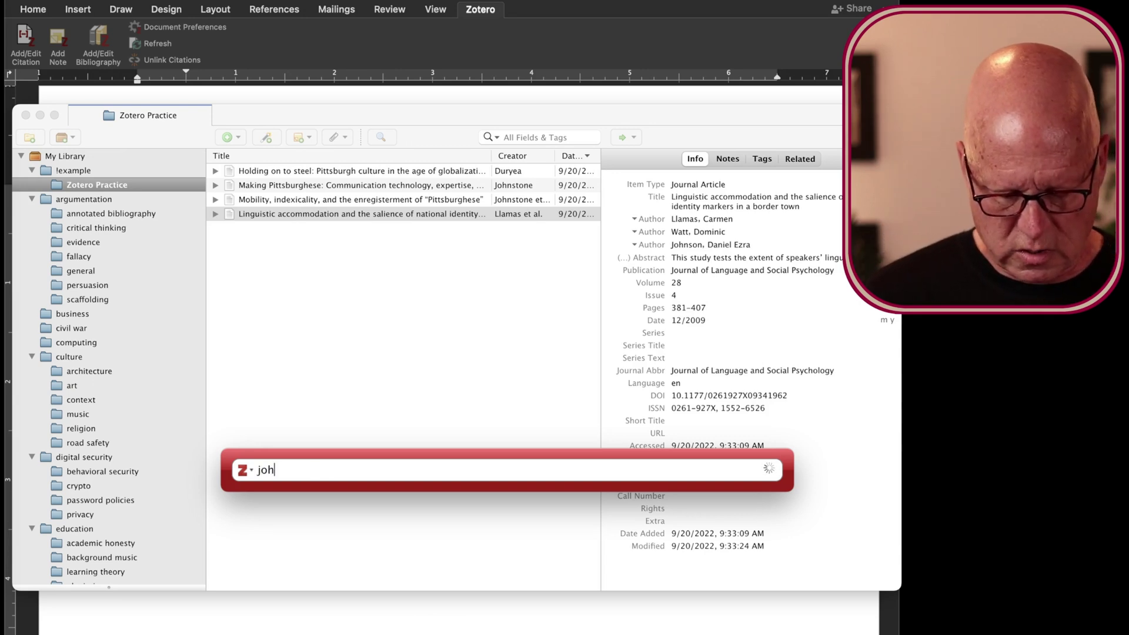
pyautogui.write('nstonew')
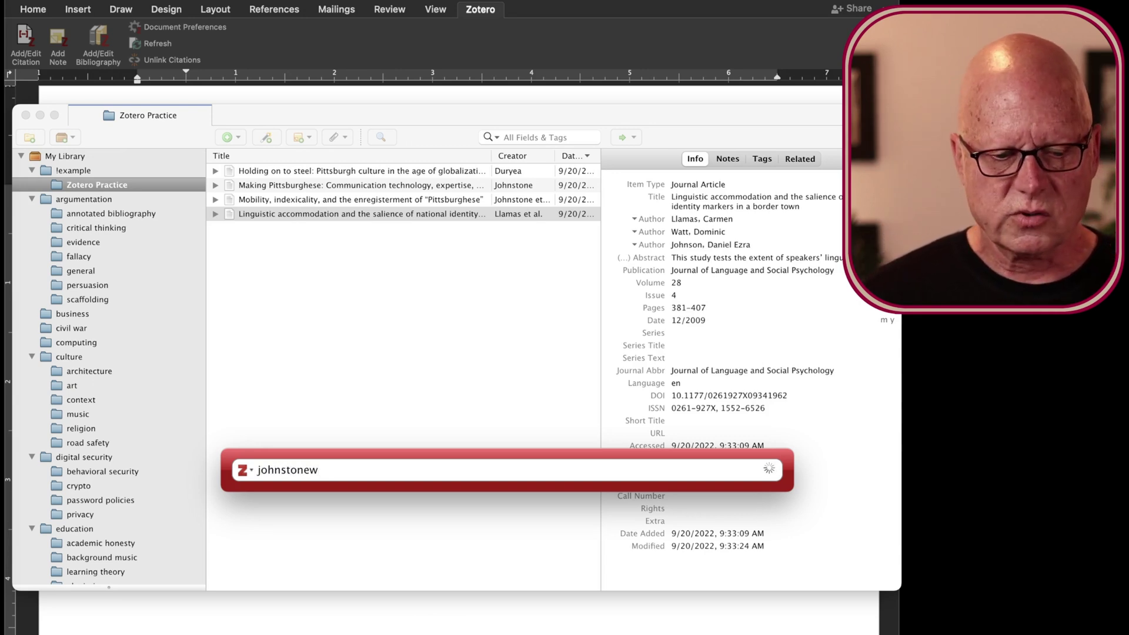
pyautogui.press('BackSpace')
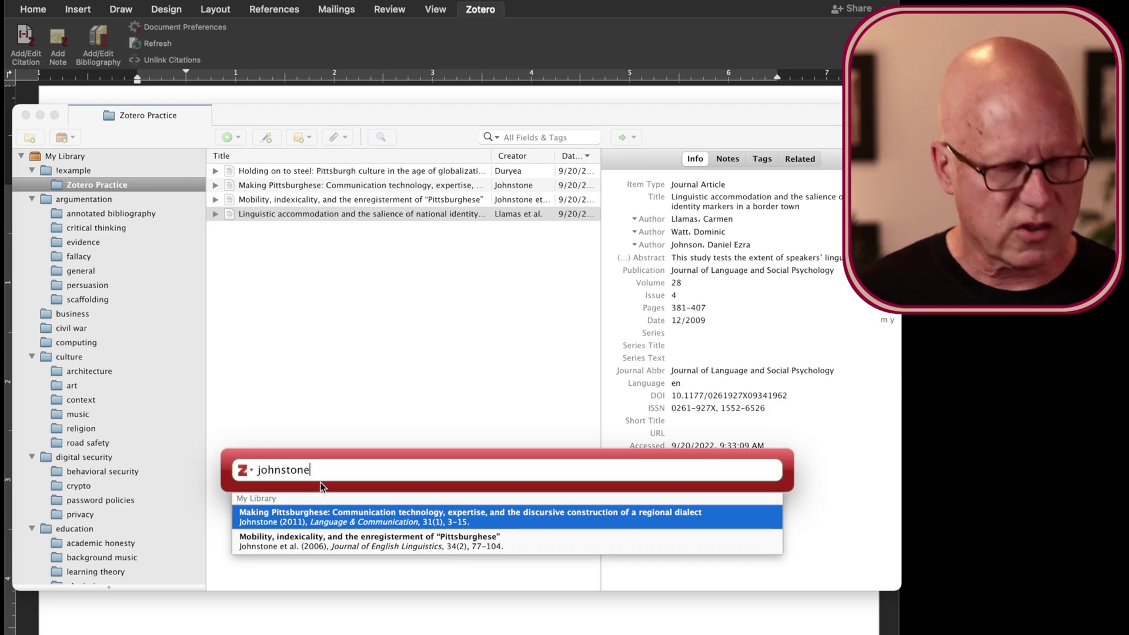
pyautogui.click(307, 546)
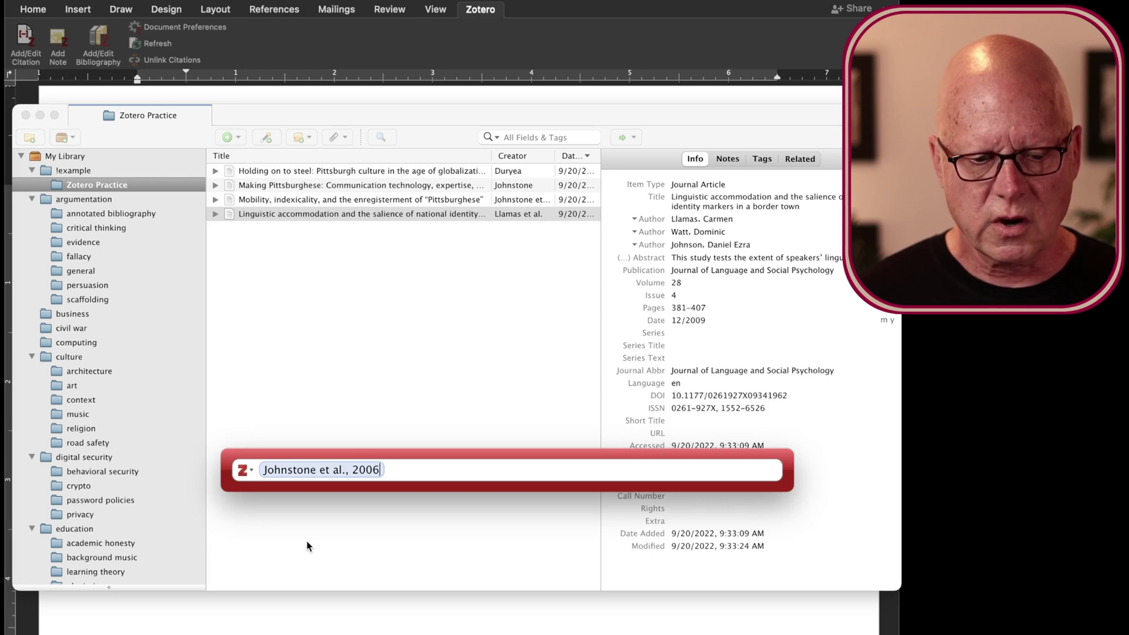
pyautogui.press('Return')
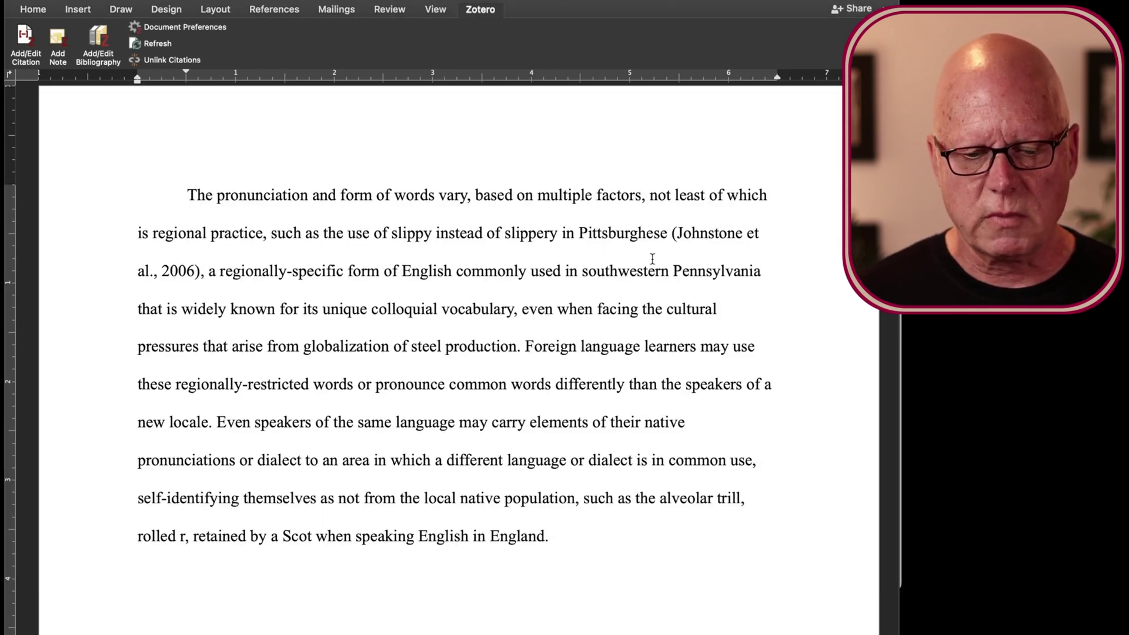
pyautogui.moveTo(672, 232); pyautogui.dragTo(204, 271)
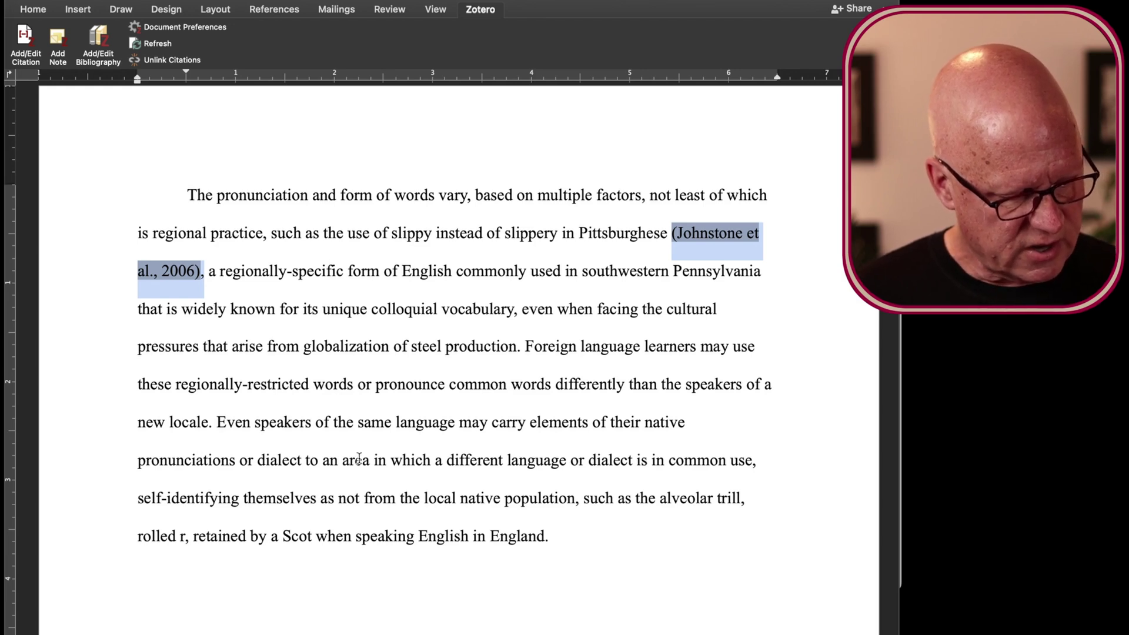
# - Insert a citation after "southwestern Pennsylvania" for the 2011 article "Making Pittsburghese: Communication technology, expertise, and the discursive construction of a regional dialect"
pyautogui.click(769, 271)
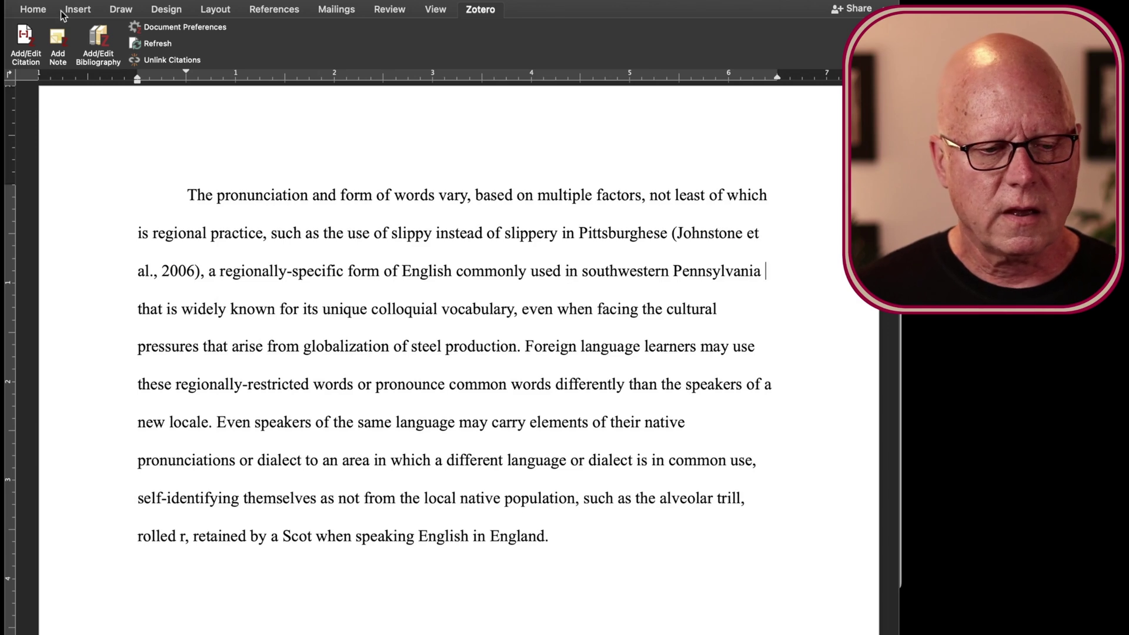
pyautogui.click(26, 37)
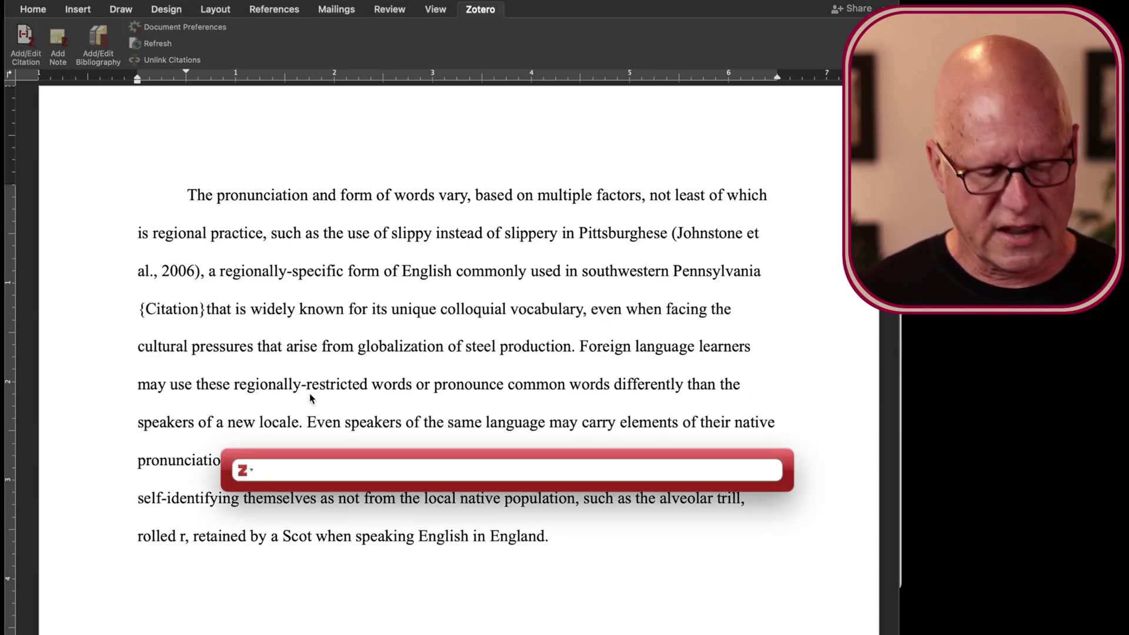
pyautogui.write('johnstone')
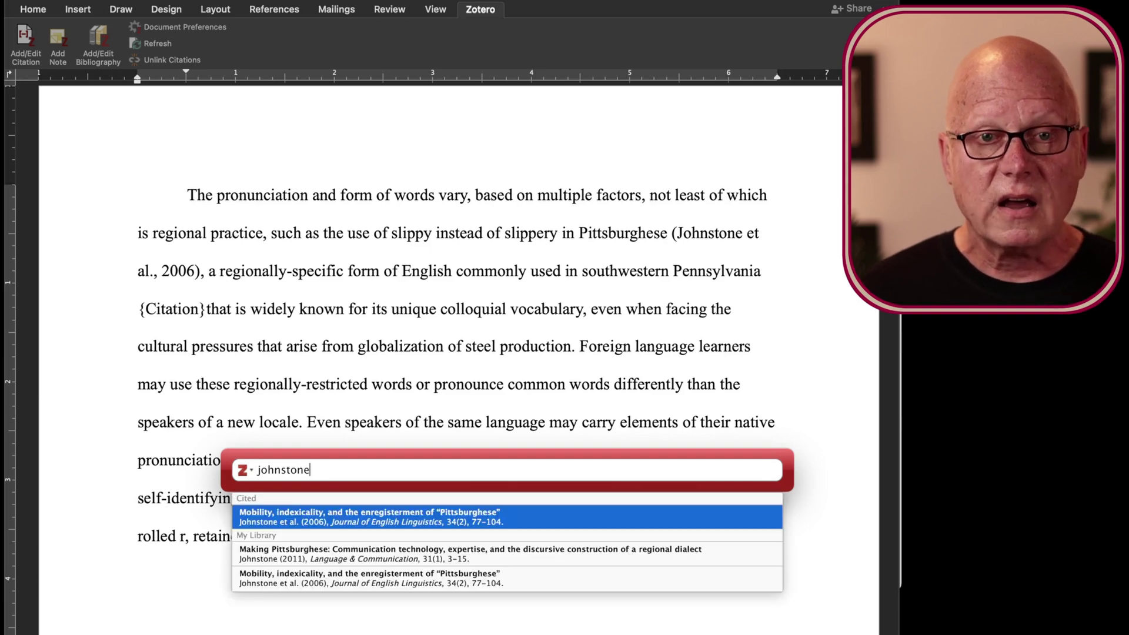
pyautogui.click(303, 556)
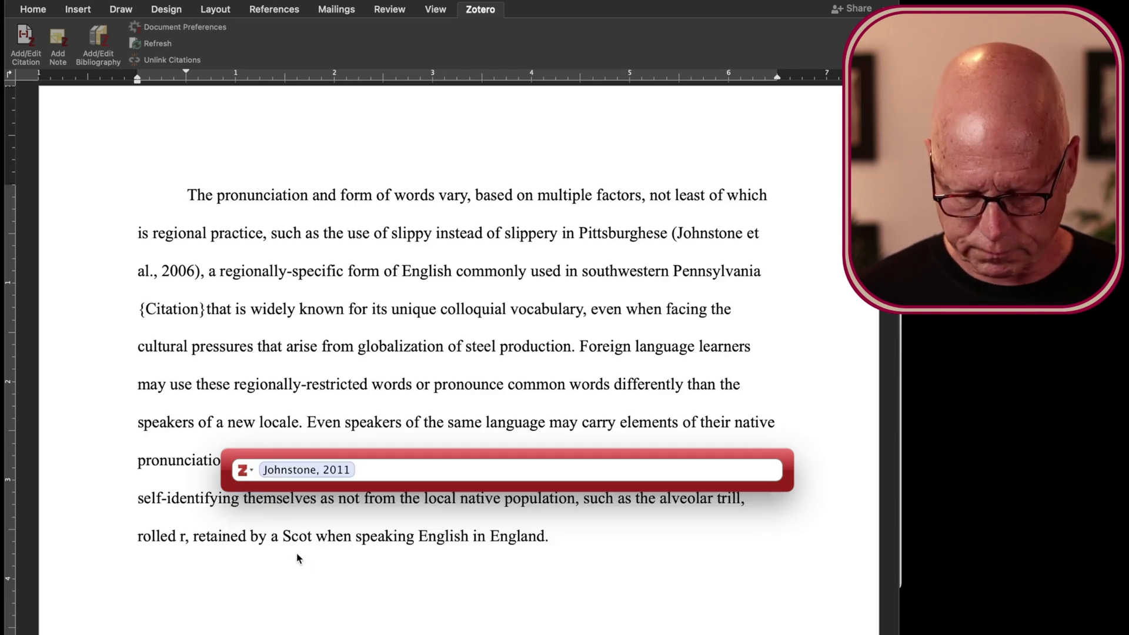
pyautogui.press('Return')
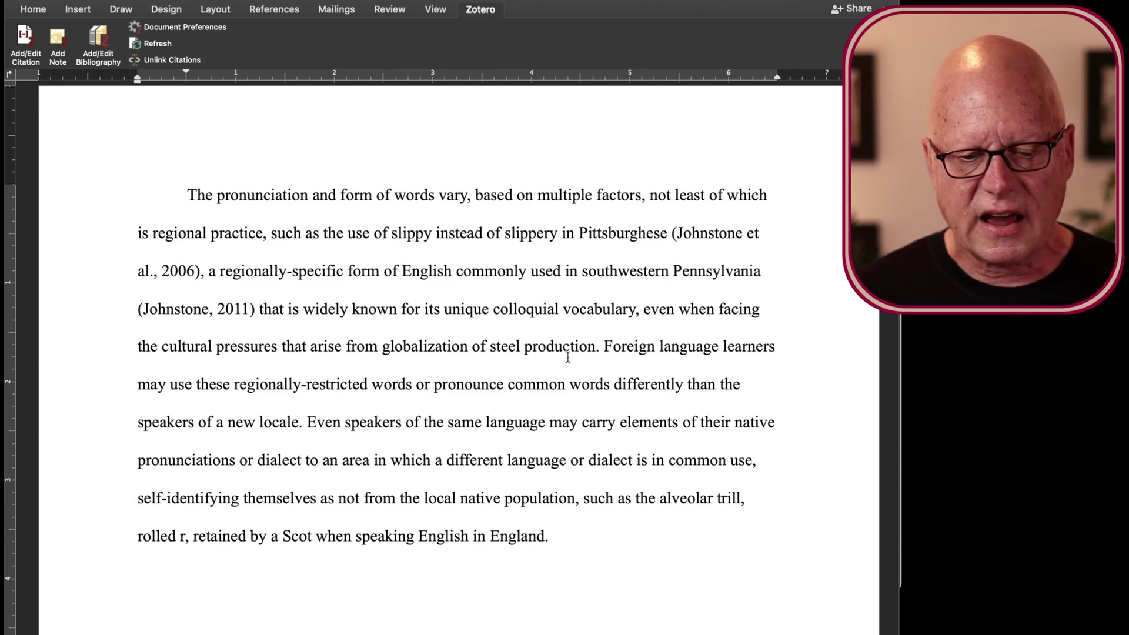
# - Insert a citation after "globalization" for the 2014 article "Holding on to steel: Pittsburgh culture in the age of globalization"
pyautogui.click(474, 350)
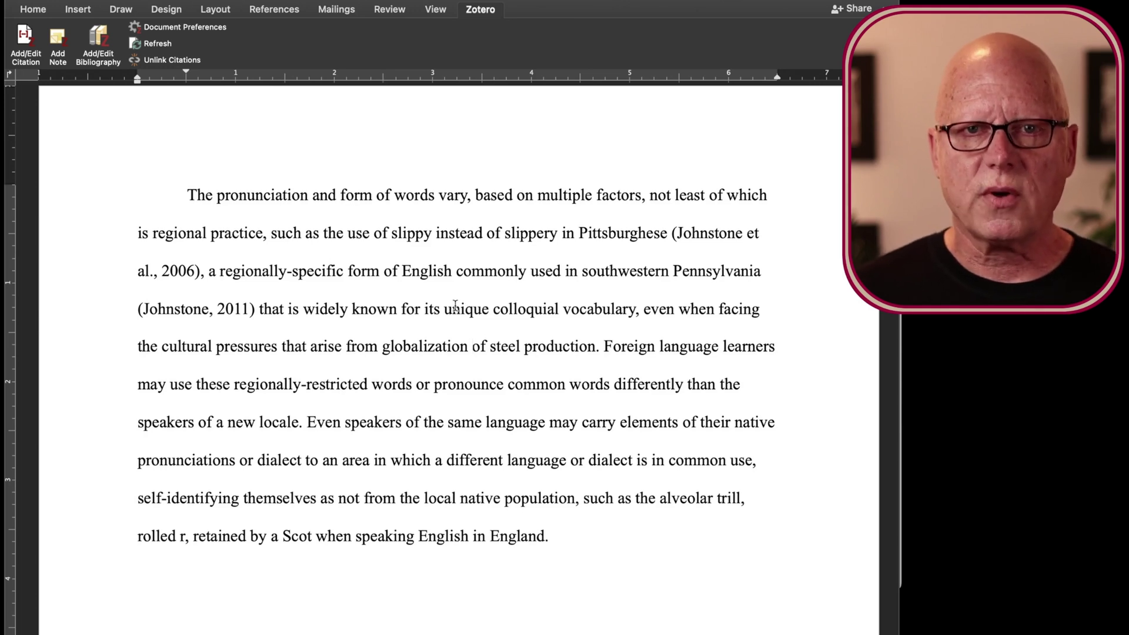
pyautogui.click(30, 37)
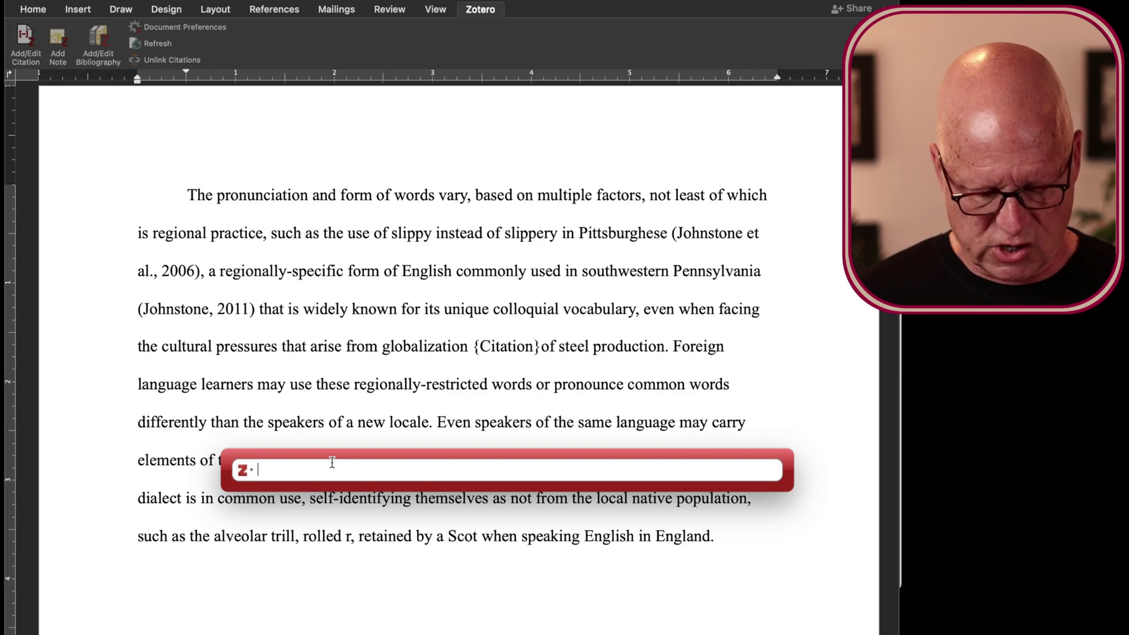
pyautogui.write('d')
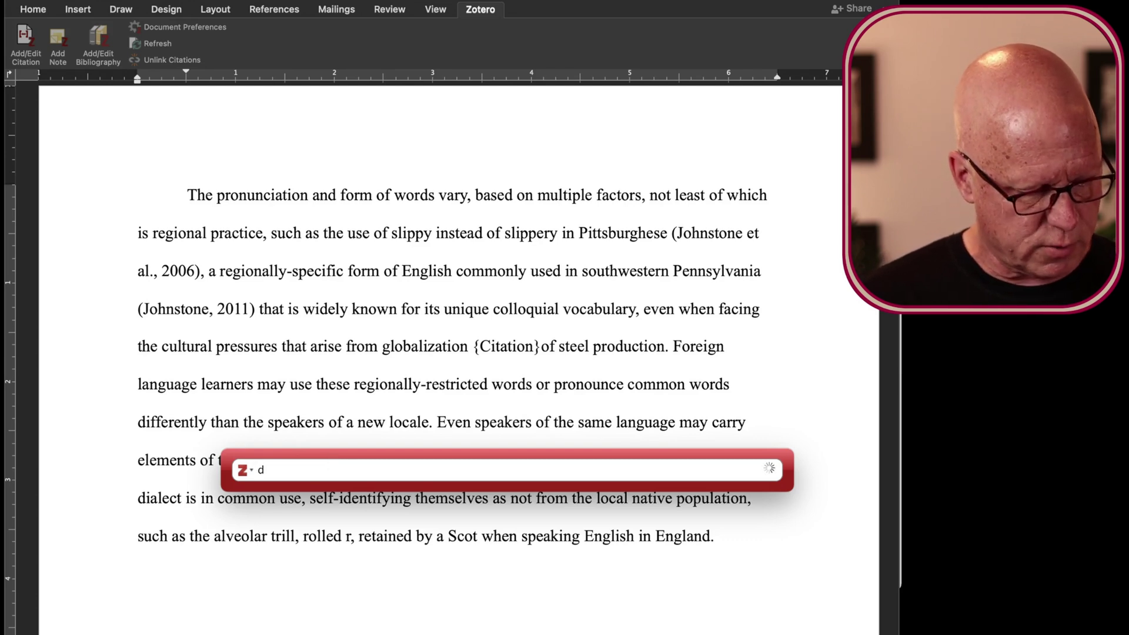
pyautogui.write('uryea')
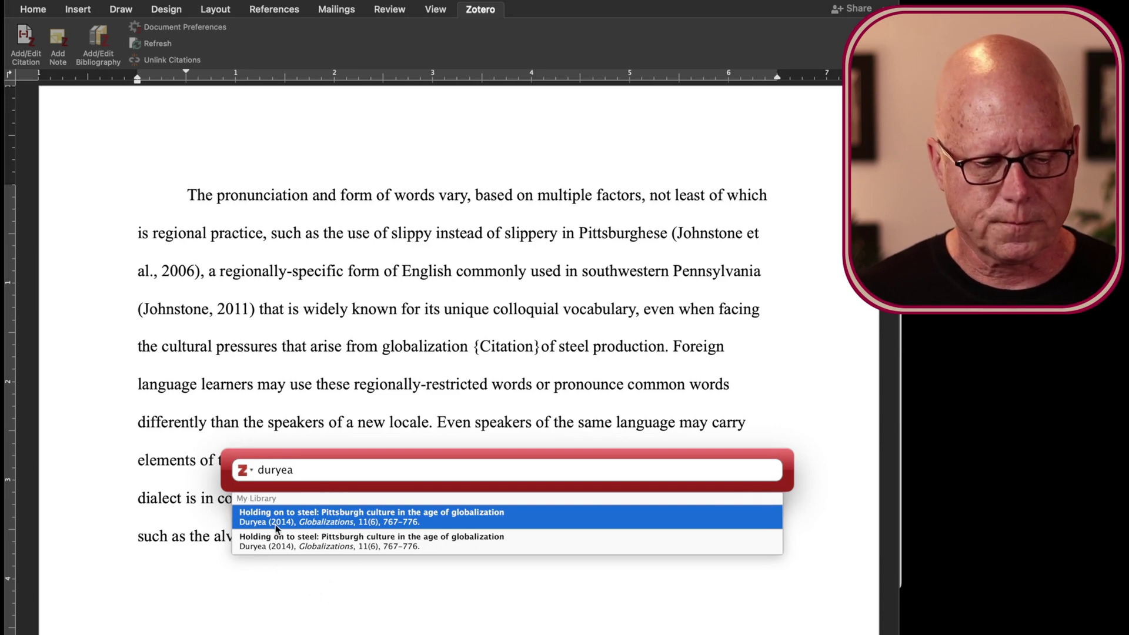
pyautogui.click(351, 525)
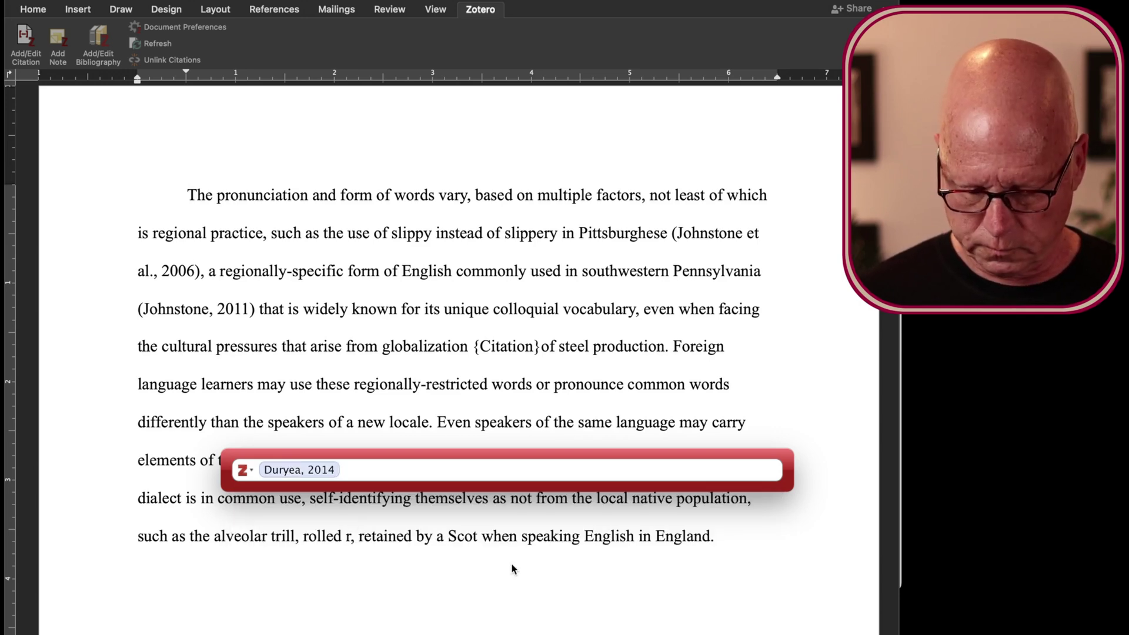
pyautogui.press('Return')
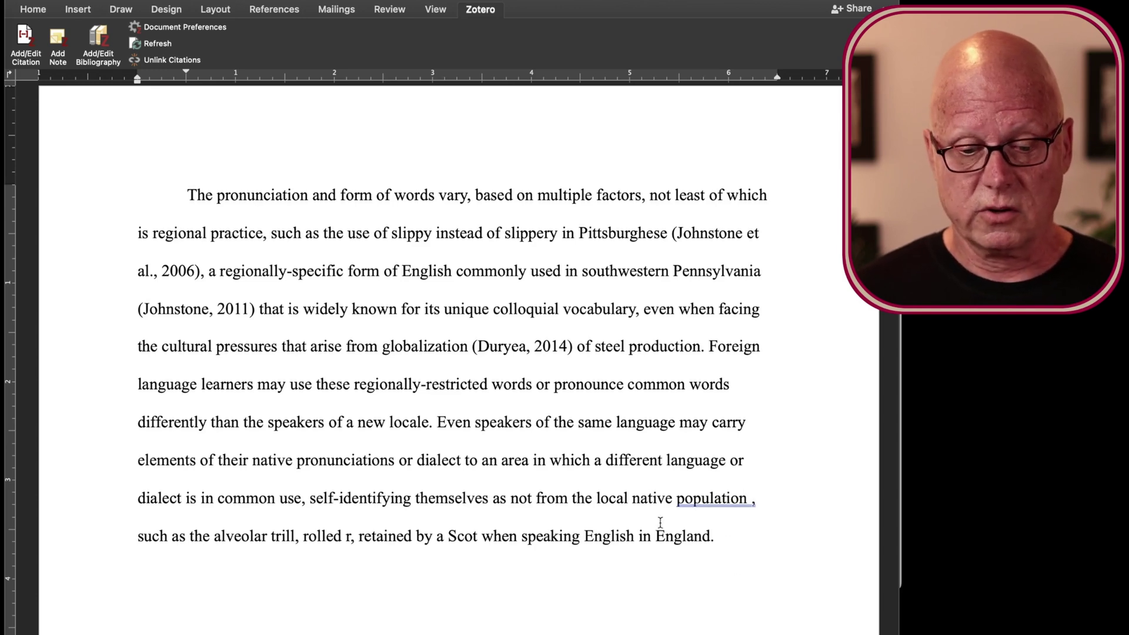
# - Insert a citation after "local native population" for the 2009 article "Linguistic accommodation and the salience of national identity markers in a border town"
pyautogui.click(25, 36)
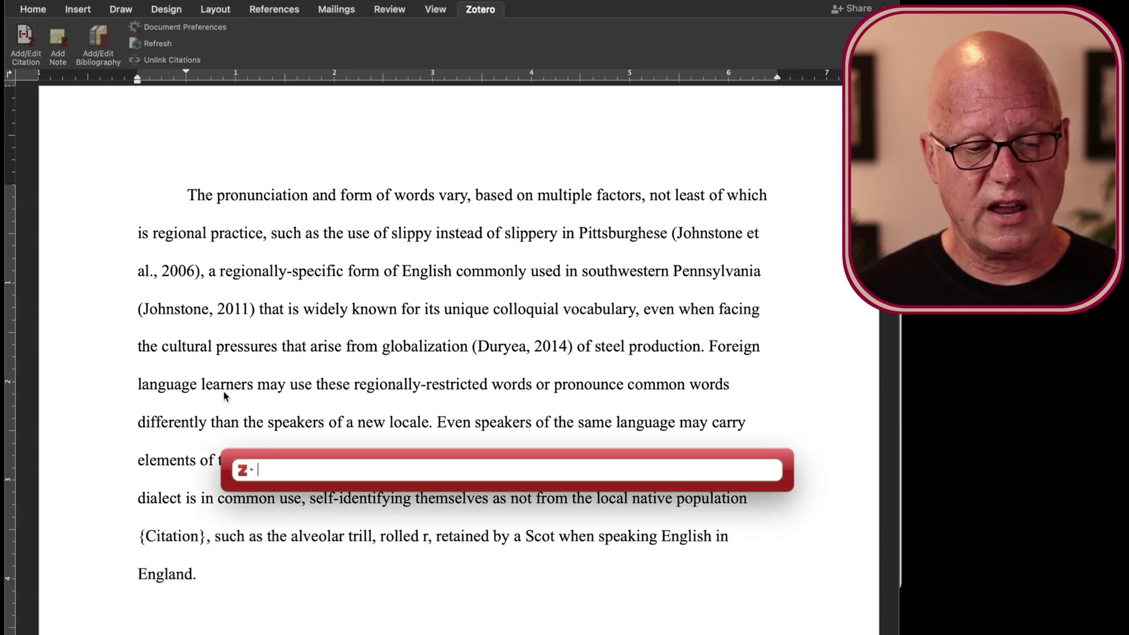
pyautogui.write('lla')
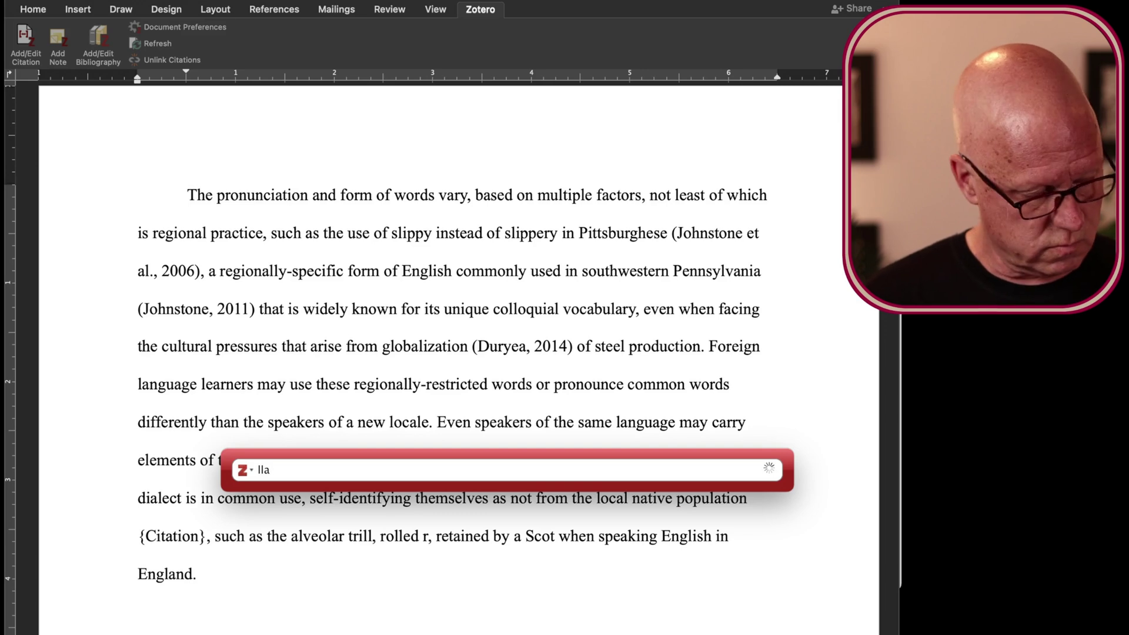
pyautogui.write('mas')
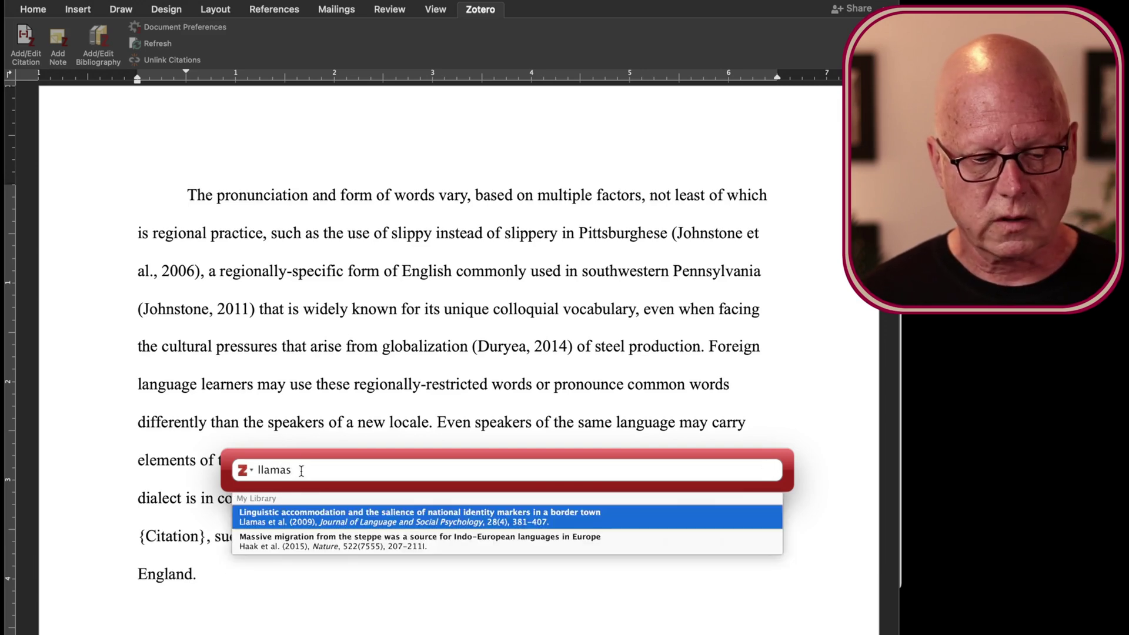
pyautogui.click(293, 516)
pyautogui.press('Return')
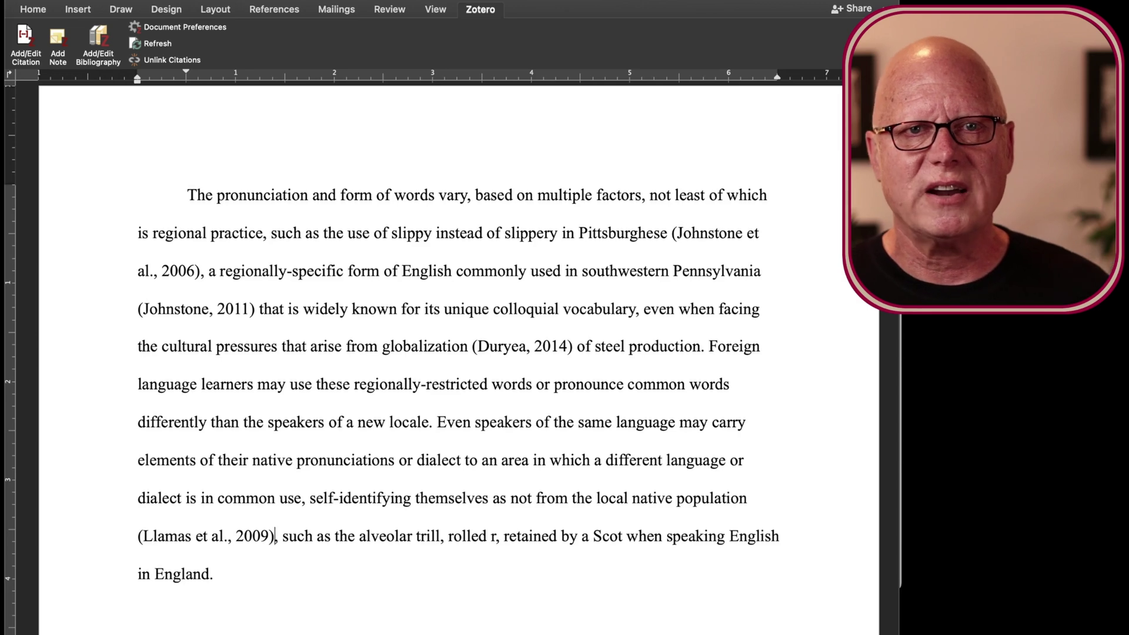
# - Add a "References" heading in Heading 1 style on a new page after the paragraph and insert the Zotero bibliography beneath it
pyautogui.click(239, 576)
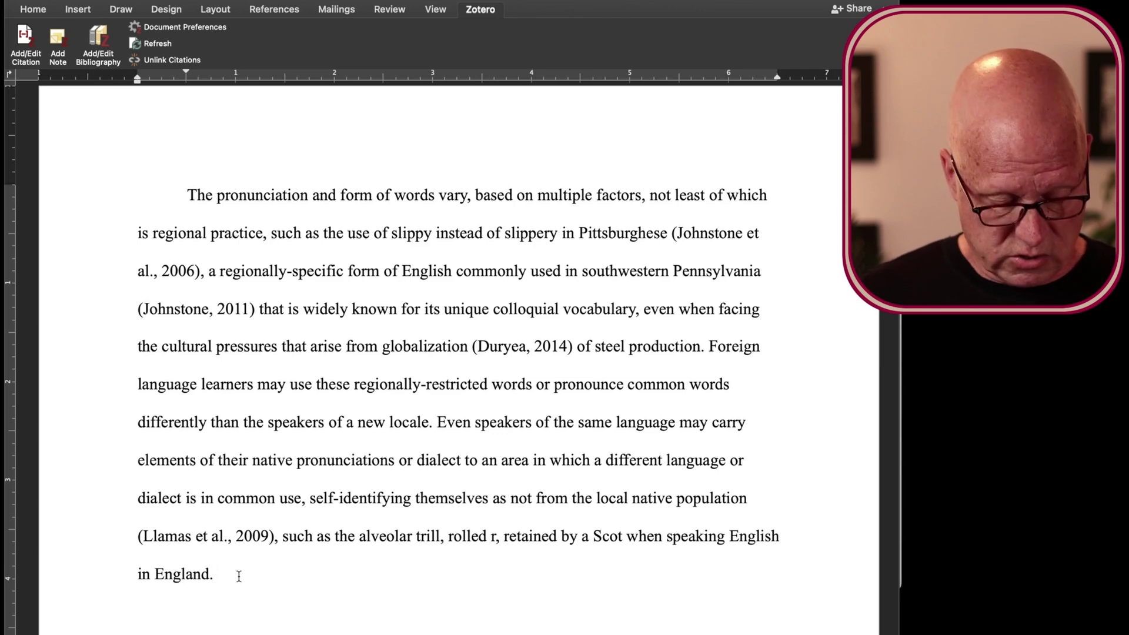
pyautogui.scroll(-10, 239, 576)
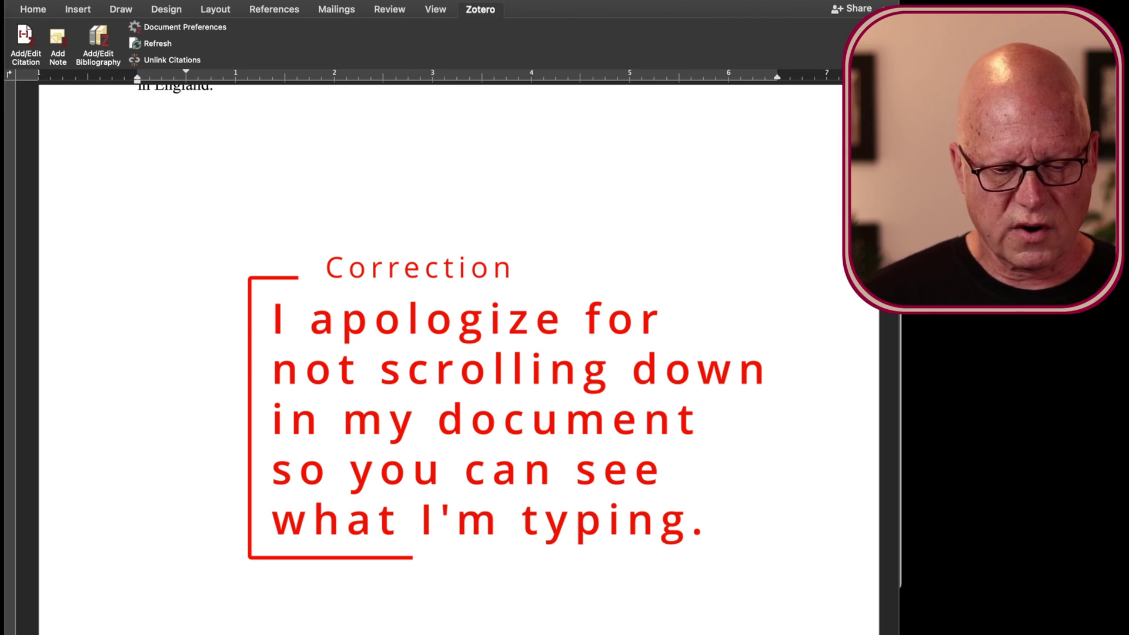
pyautogui.click(39, 10)
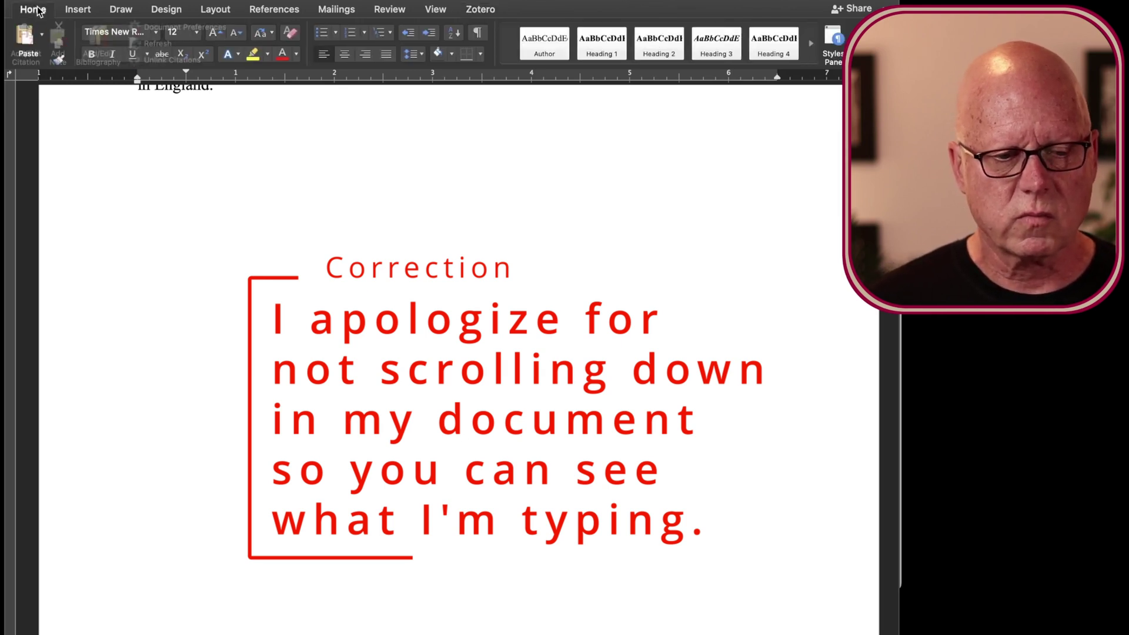
pyautogui.click(600, 58)
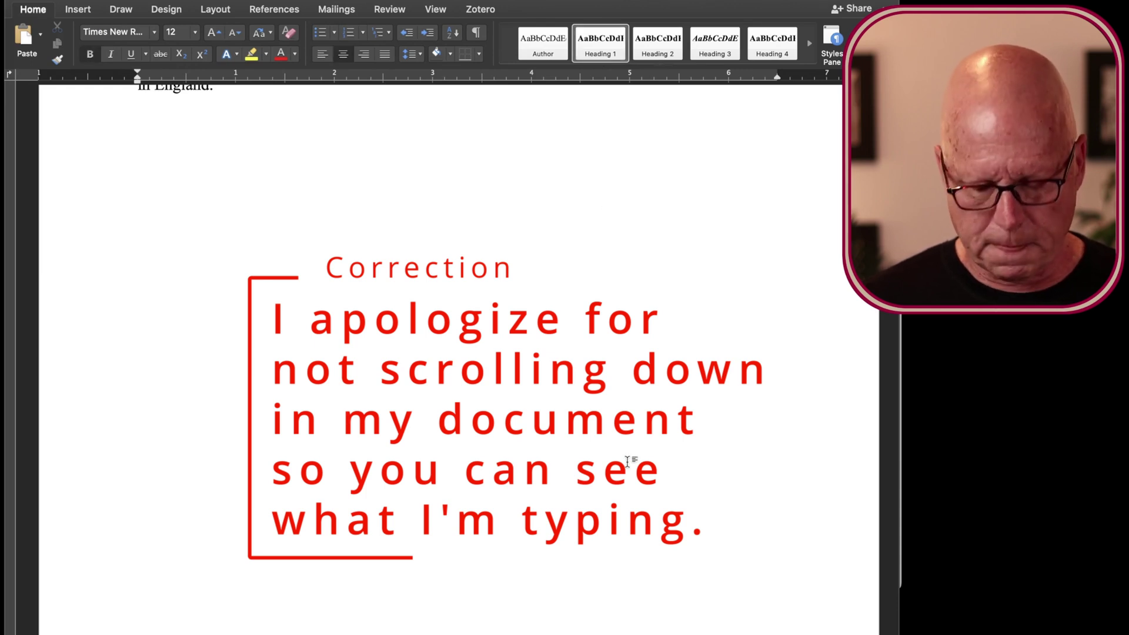
pyautogui.press('Return')
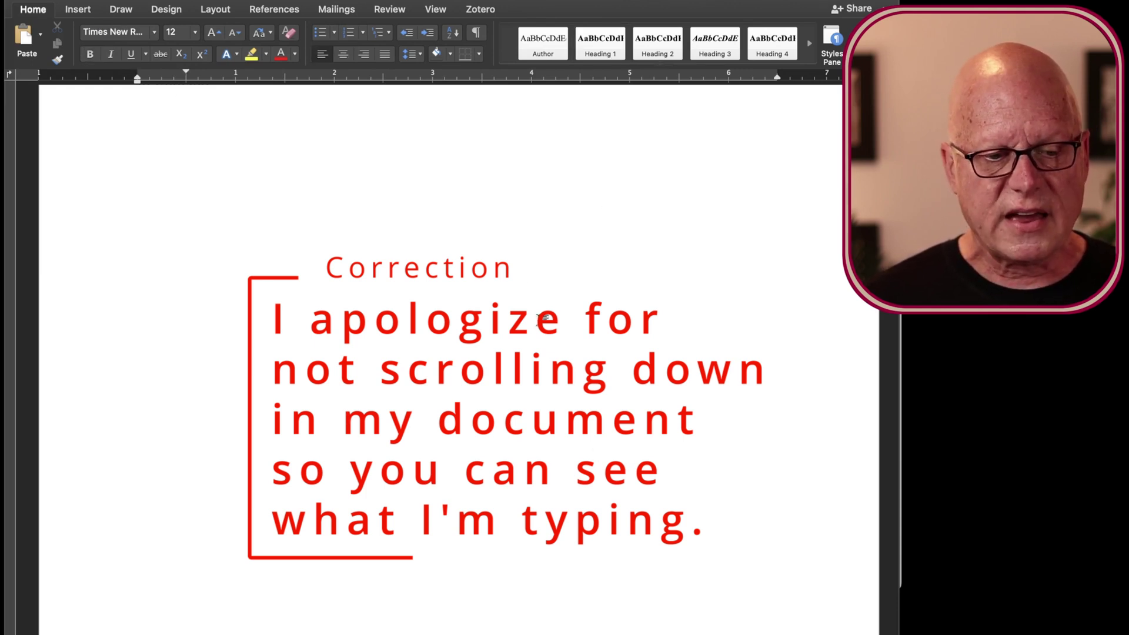
pyautogui.click(480, 10)
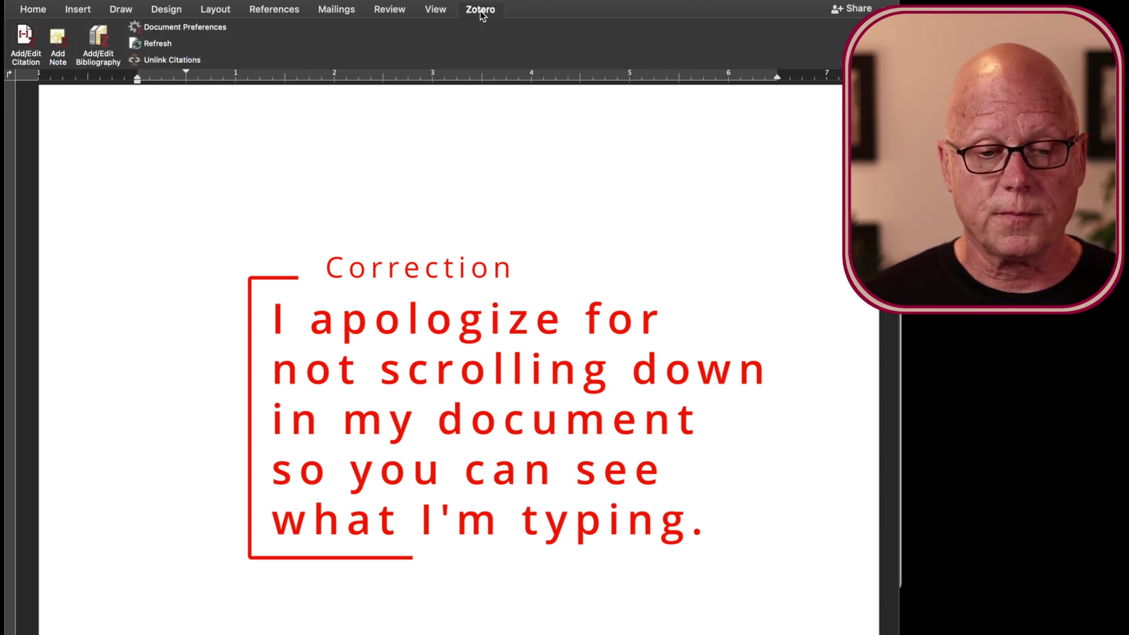
pyautogui.click(100, 45)
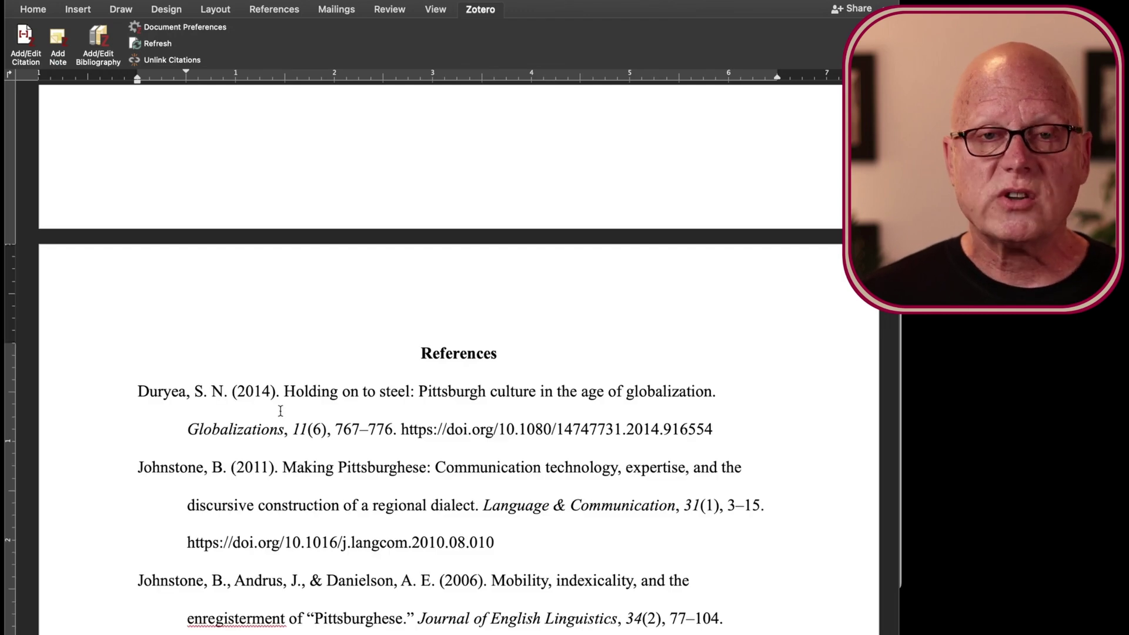